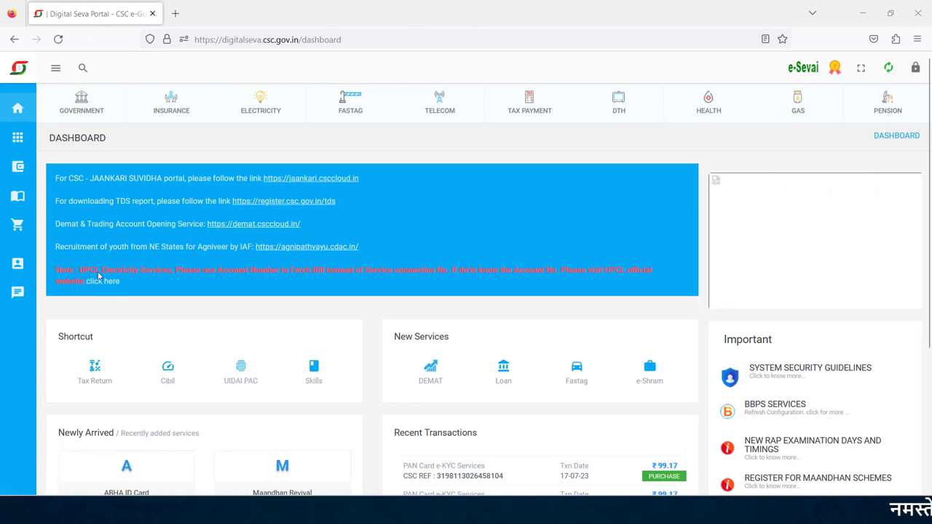
Step: Search the portal's services for "exam" and open the Examination Fee service
{"action": "left_click", "coordinate": [83, 68]}
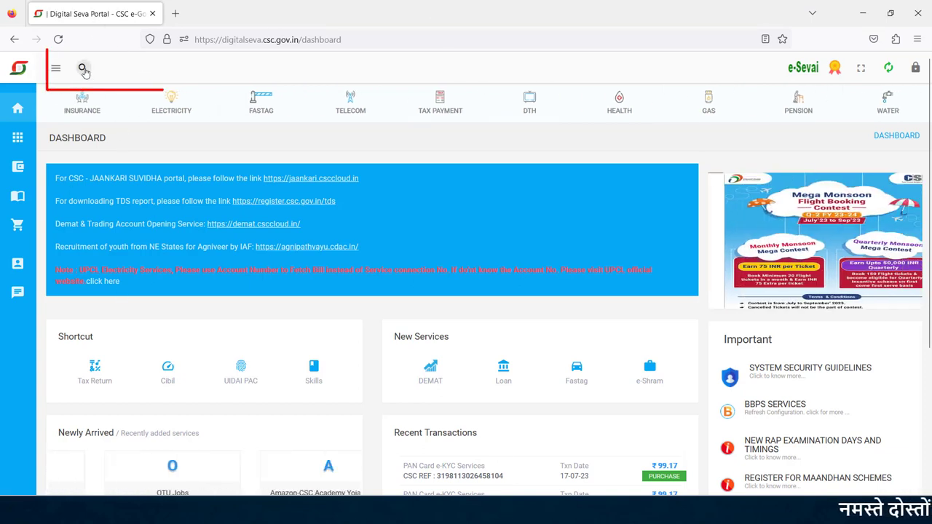
{"action": "type", "text": "e"}
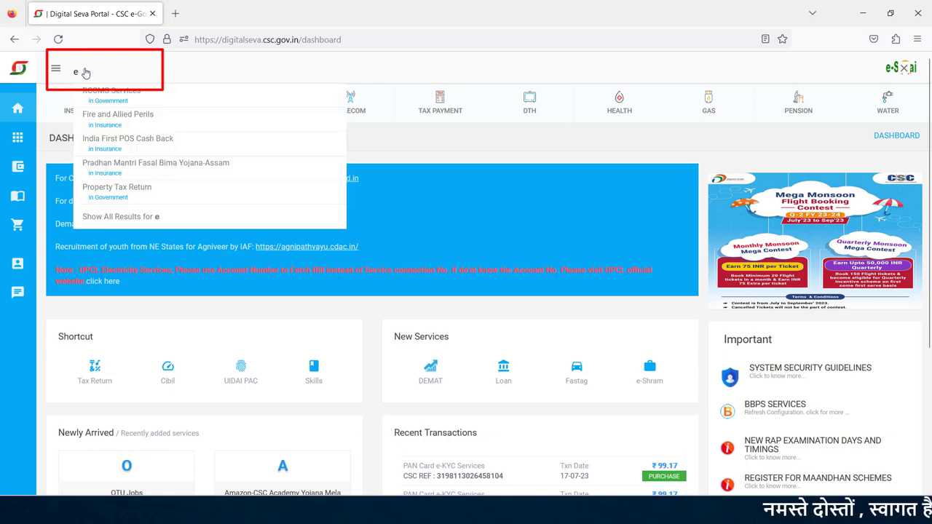
{"action": "type", "text": "xam"}
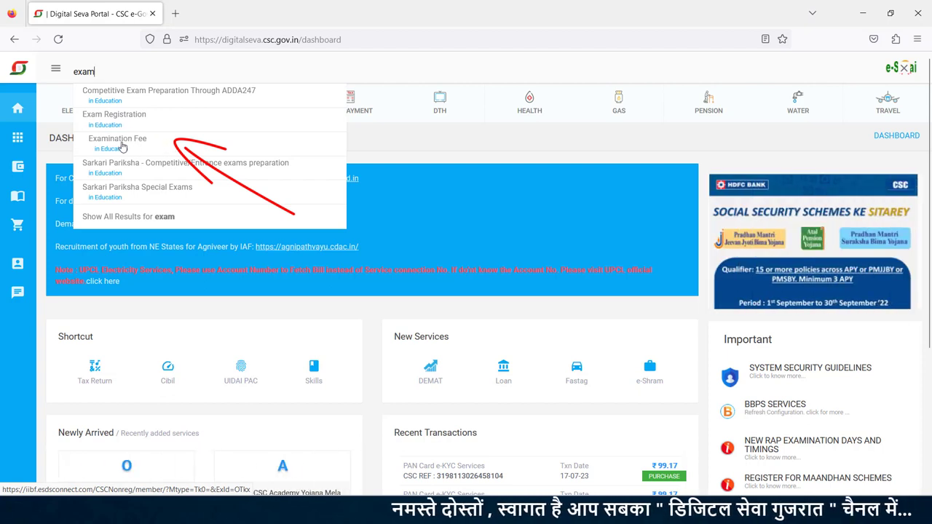
{"action": "left_click", "coordinate": [149, 146]}
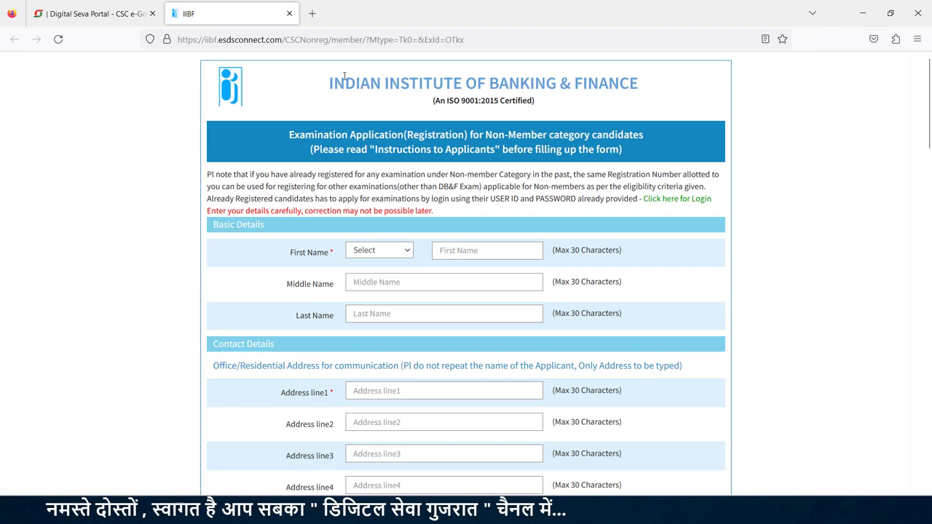
Step: Examine the application form's name, address, state and pincode fields, including the title and state options
{"action": "left_click_drag", "start_coordinate": [328, 84], "coordinate": [647, 84]}
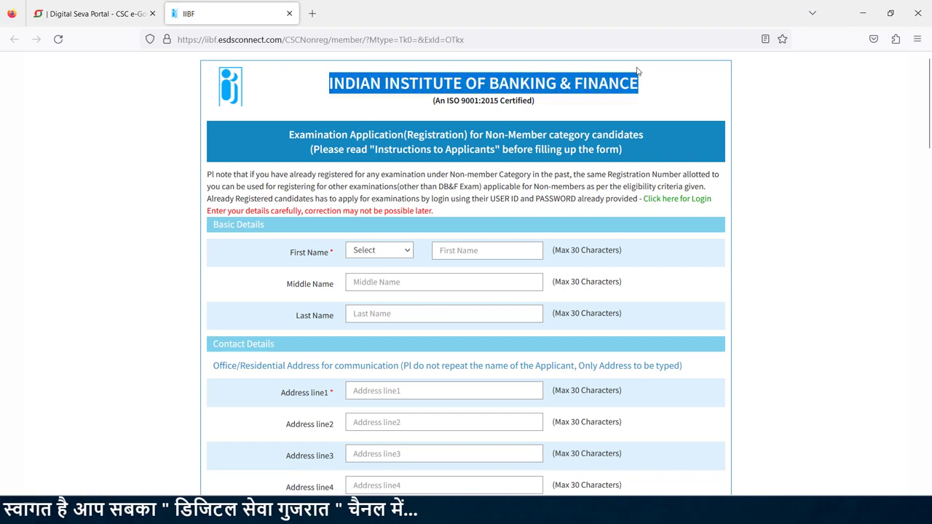
{"action": "scroll", "coordinate": [379, 182], "scroll_direction": "down", "scroll_amount": 3}
{"action": "left_click", "coordinate": [379, 134]}
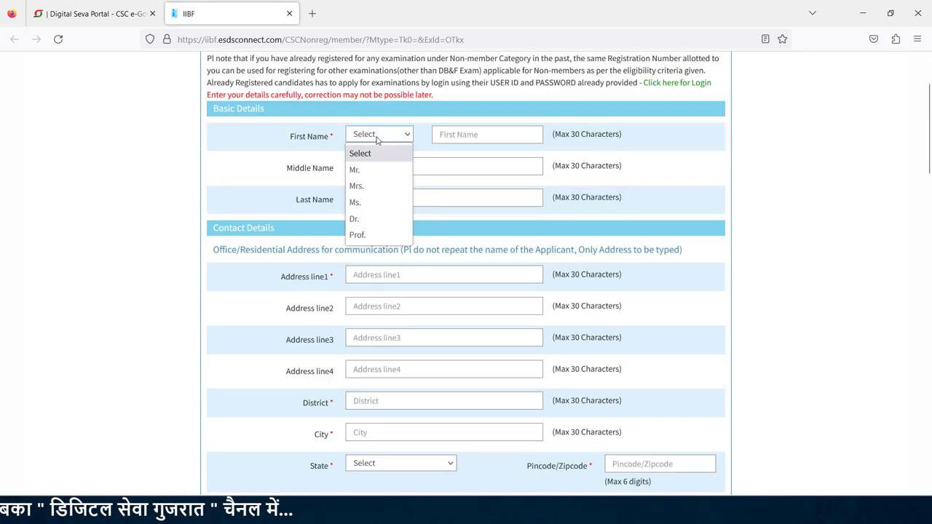
{"action": "key", "text": "Tab"}
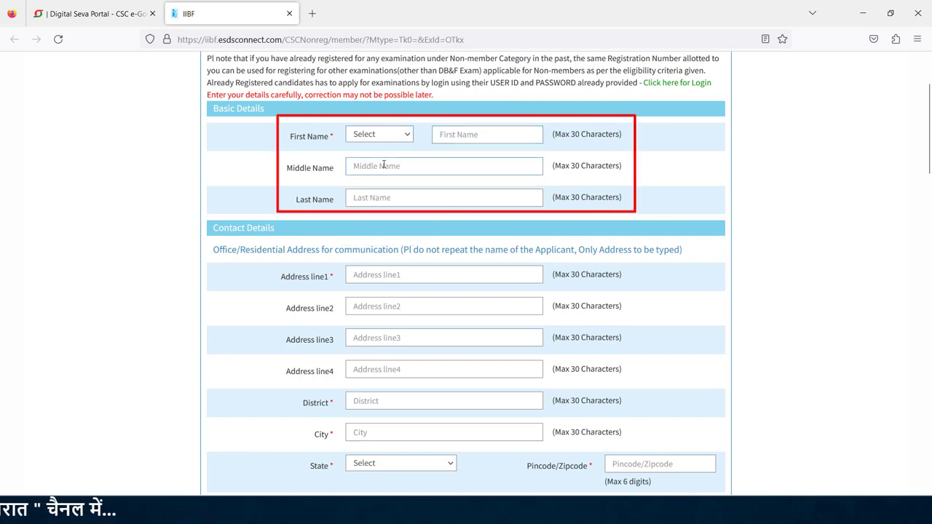
{"action": "scroll", "coordinate": [361, 199], "scroll_direction": "down", "scroll_amount": 3}
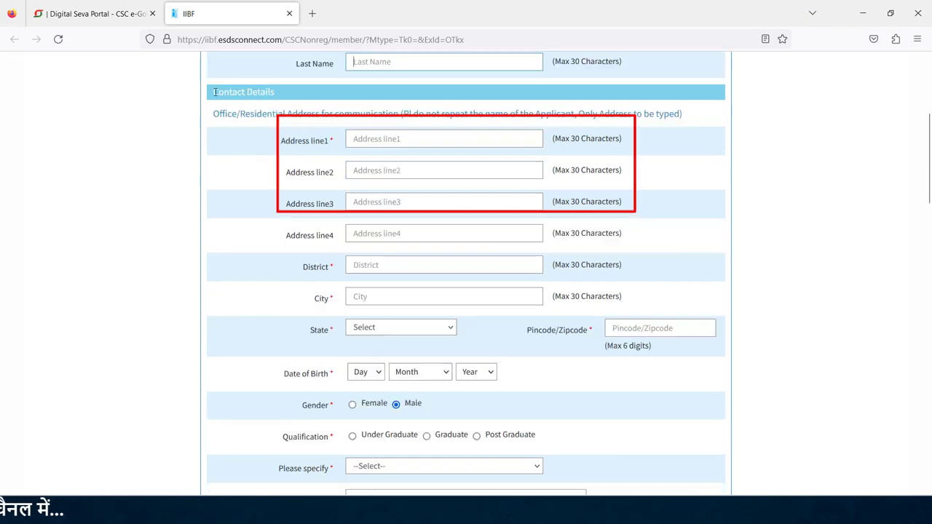
{"action": "left_click_drag", "start_coordinate": [213, 93], "coordinate": [277, 98]}
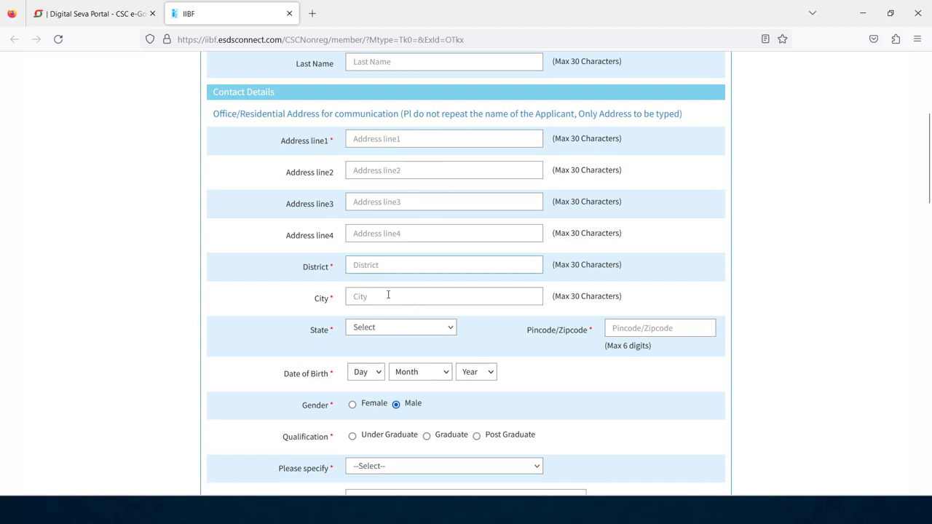
{"action": "left_click", "coordinate": [409, 328]}
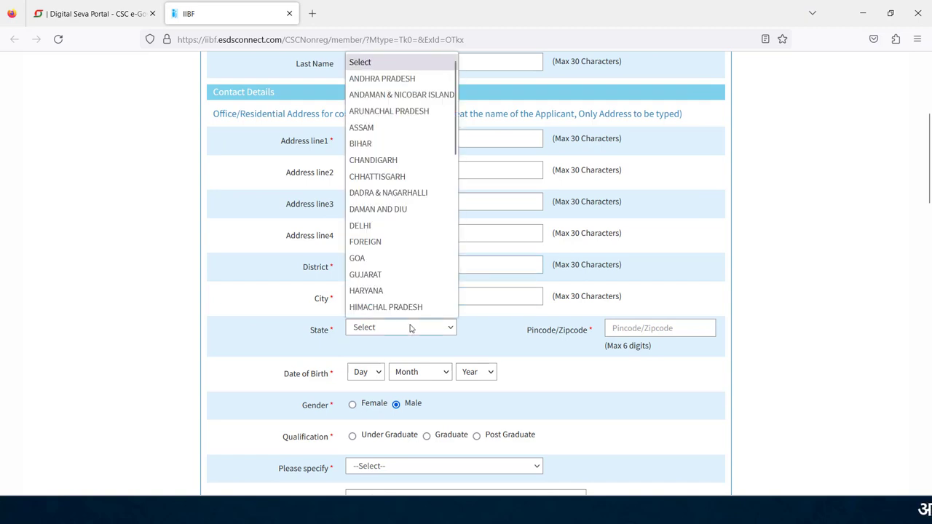
{"action": "left_click", "coordinate": [652, 328]}
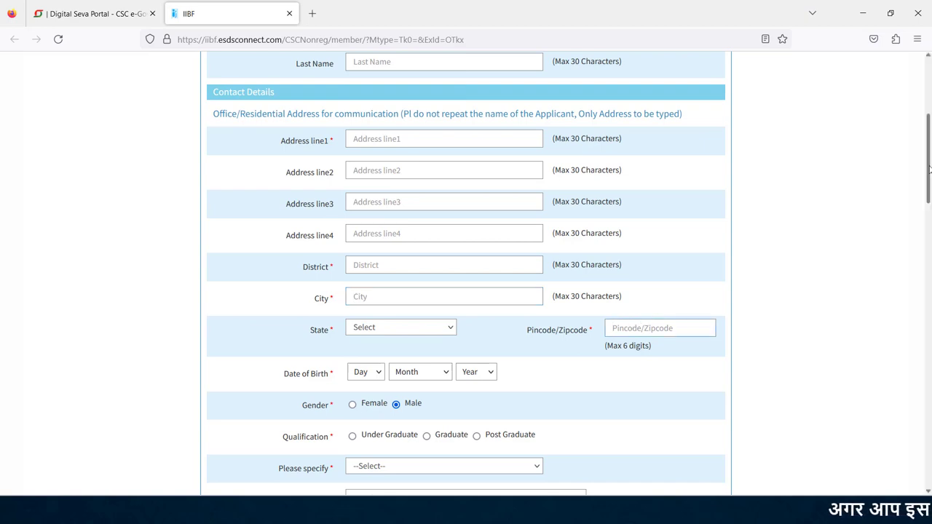
{"action": "left_click_drag", "start_coordinate": [928, 169], "coordinate": [928, 223]}
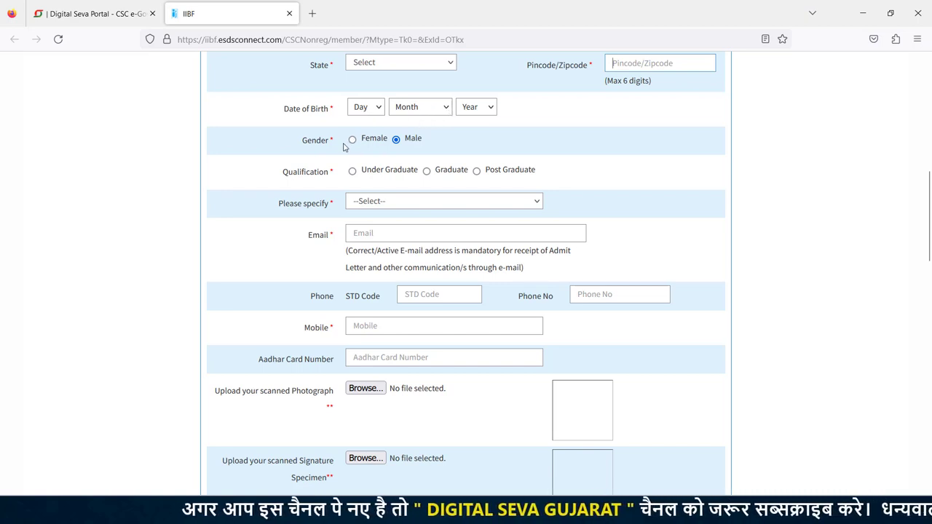
Step: Set the gender to Male and the qualification to Graduate, and view the available degree options
{"action": "left_click", "coordinate": [374, 138]}
{"action": "left_click", "coordinate": [395, 140]}
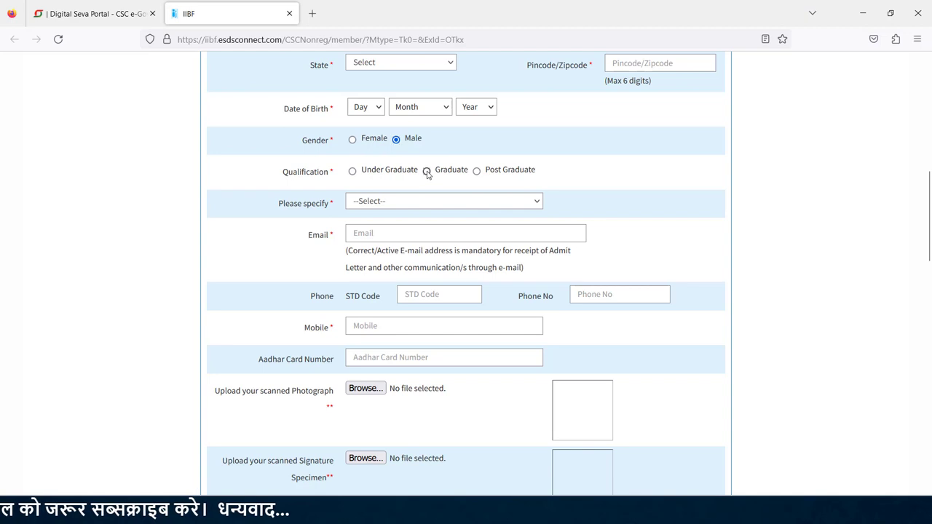
{"action": "left_click", "coordinate": [431, 202]}
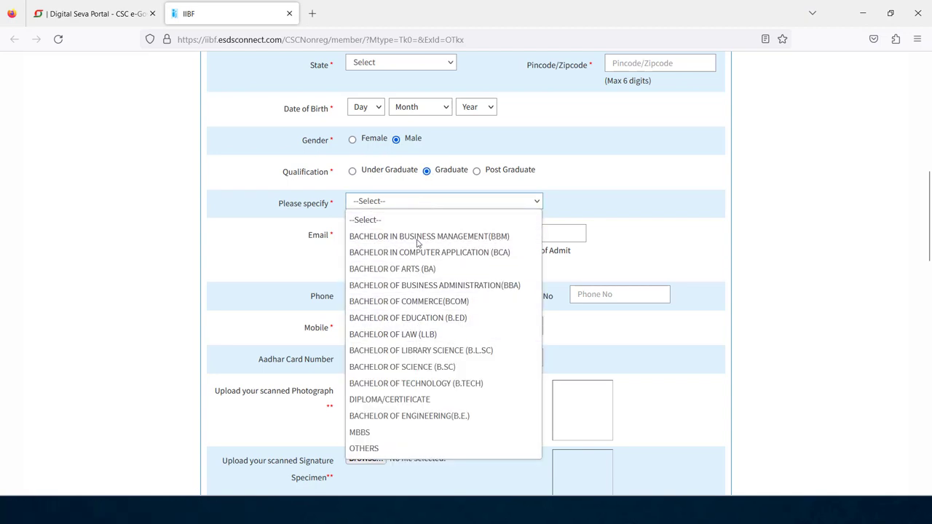
{"action": "key", "text": "Escape"}
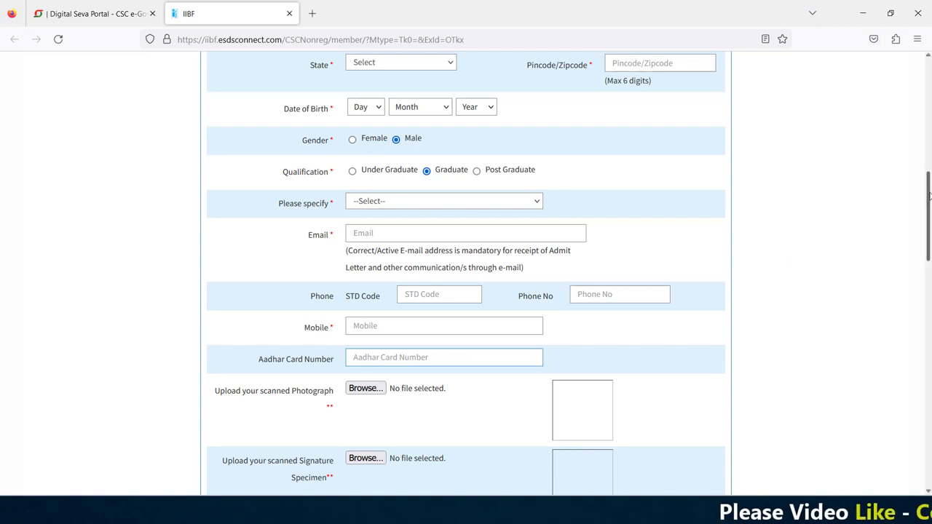
Step: Review the photograph and signature upload fields and choose Pan card as the ID proof
{"action": "left_click_drag", "start_coordinate": [925, 213], "coordinate": [928, 253]}
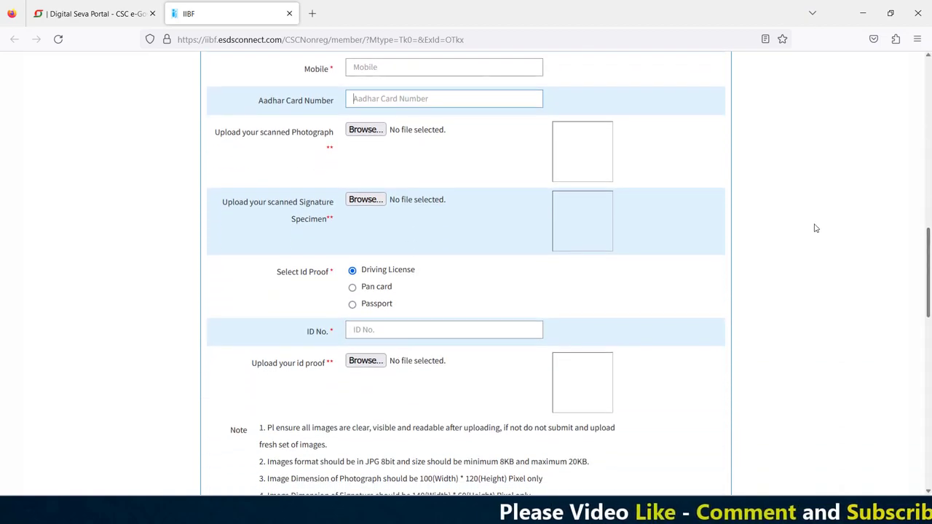
{"action": "left_click_drag", "start_coordinate": [216, 136], "coordinate": [291, 132]}
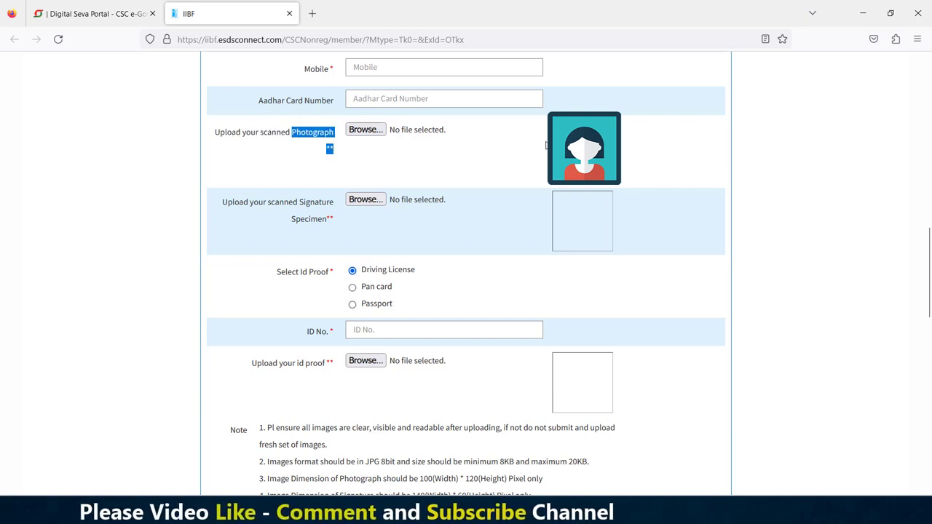
{"action": "left_click", "coordinate": [256, 202]}
{"action": "left_click_drag", "start_coordinate": [231, 202], "coordinate": [327, 216]}
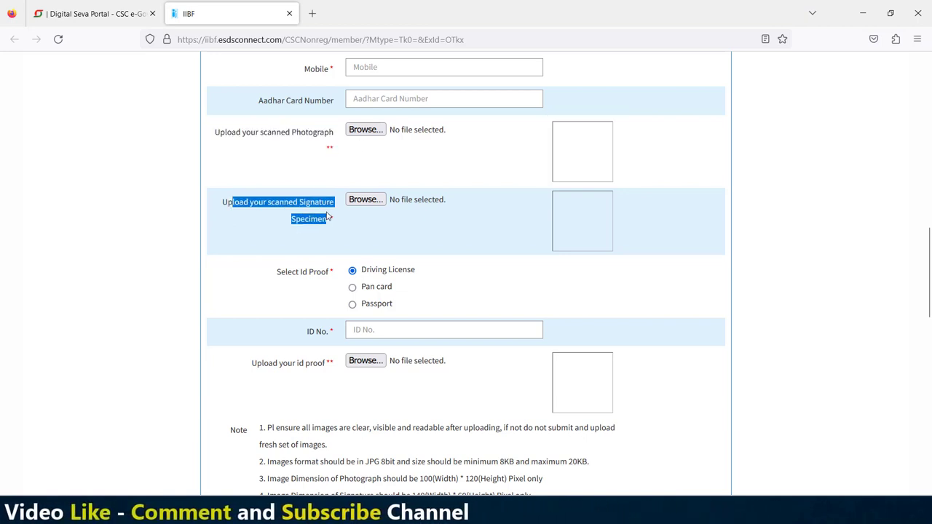
{"action": "left_click", "coordinate": [598, 230]}
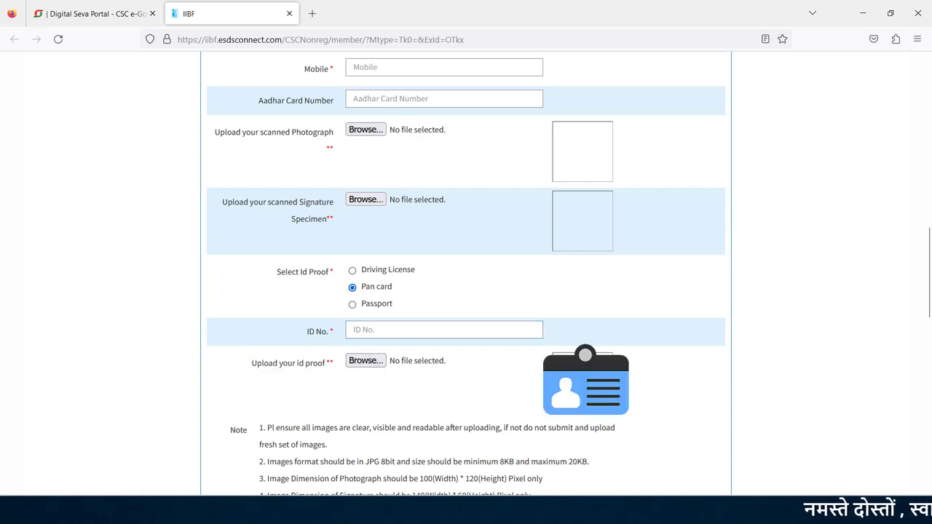
Step: Set the exam medium to GUJARATI in the exam details
{"action": "scroll", "coordinate": [560, 370], "scroll_direction": "down", "scroll_amount": 3}
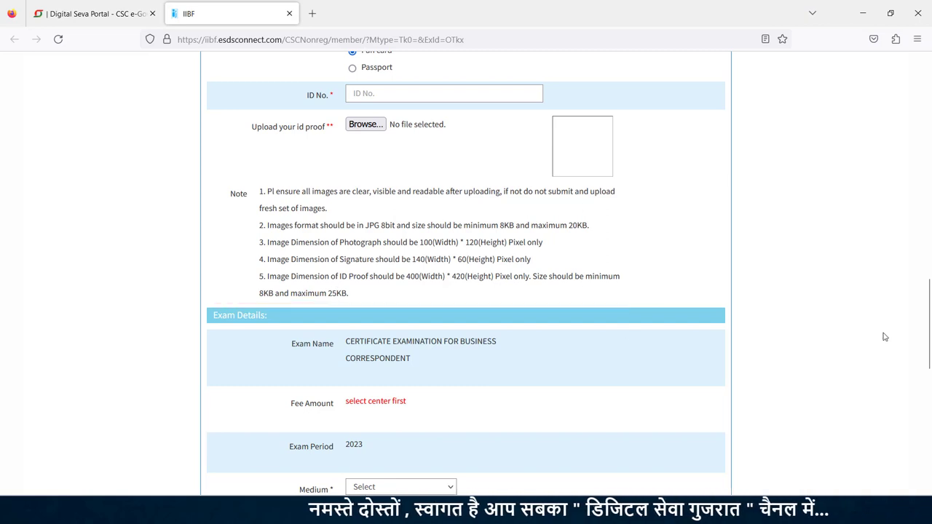
{"action": "scroll", "coordinate": [922, 314], "scroll_direction": "down", "scroll_amount": 3}
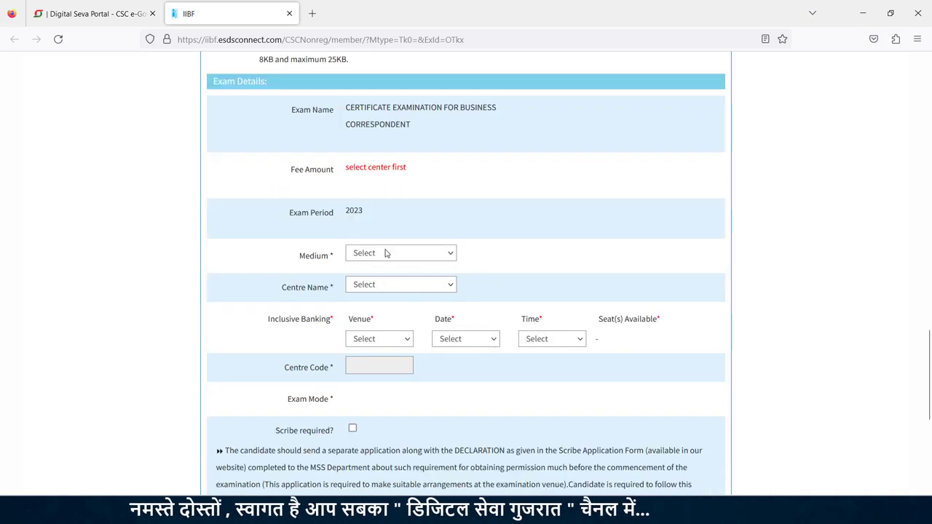
{"action": "left_click", "coordinate": [385, 254]}
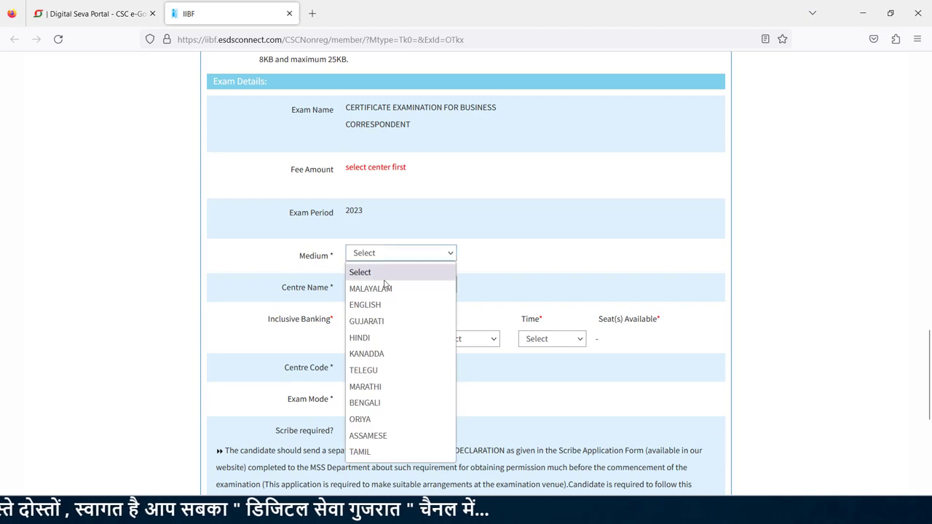
{"action": "key", "text": "Down"}
{"action": "key", "text": "Down"}
{"action": "key", "text": "Down"}
{"action": "key", "text": "Down"}
{"action": "key", "text": "Up"}
{"action": "key", "text": "Up"}
{"action": "key", "text": "Up"}
{"action": "key", "text": "Up"}
{"action": "key", "text": "Up"}
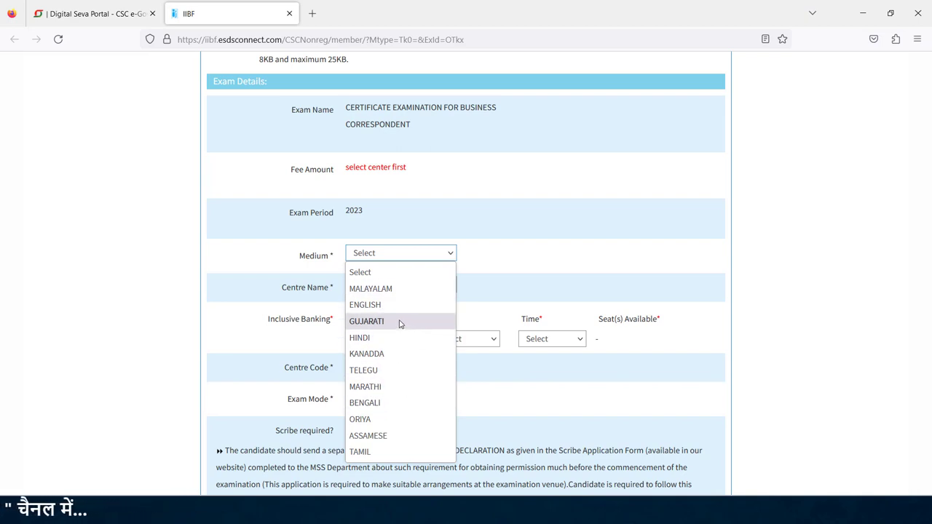
{"action": "left_click", "coordinate": [399, 323]}
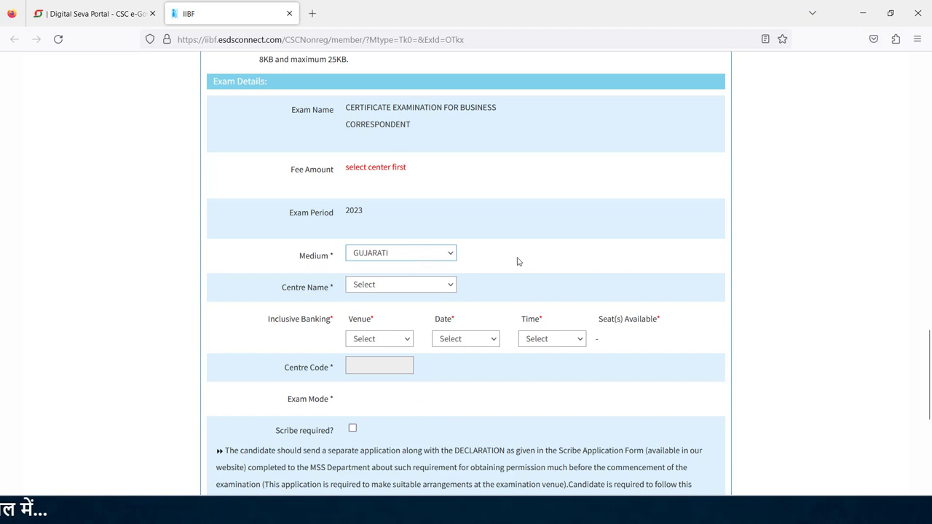
Step: Choose Sabar Kantha-Gujarat as the exam centre and the fourth listed venue, a CSC-ACAdemy, for Inclusive Banking
{"action": "left_click", "coordinate": [378, 284]}
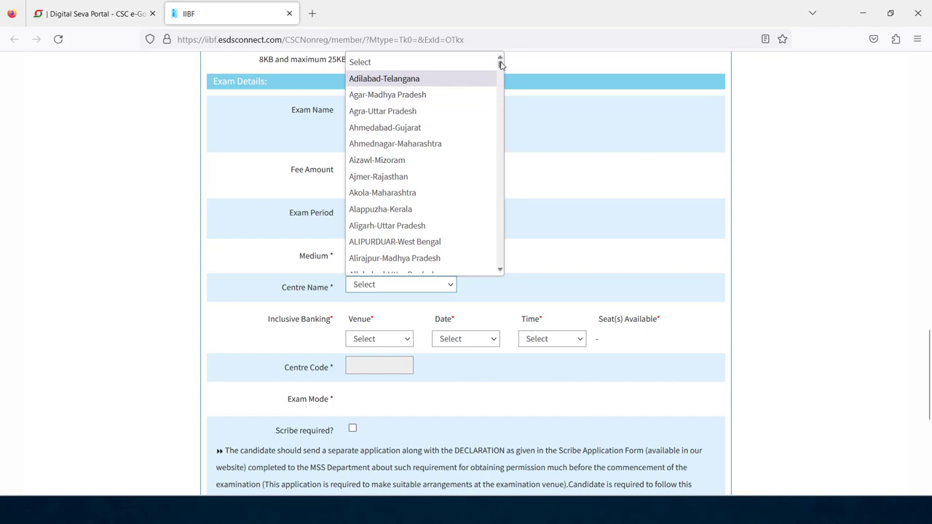
{"action": "left_click_drag", "start_coordinate": [500, 66], "coordinate": [470, 68]}
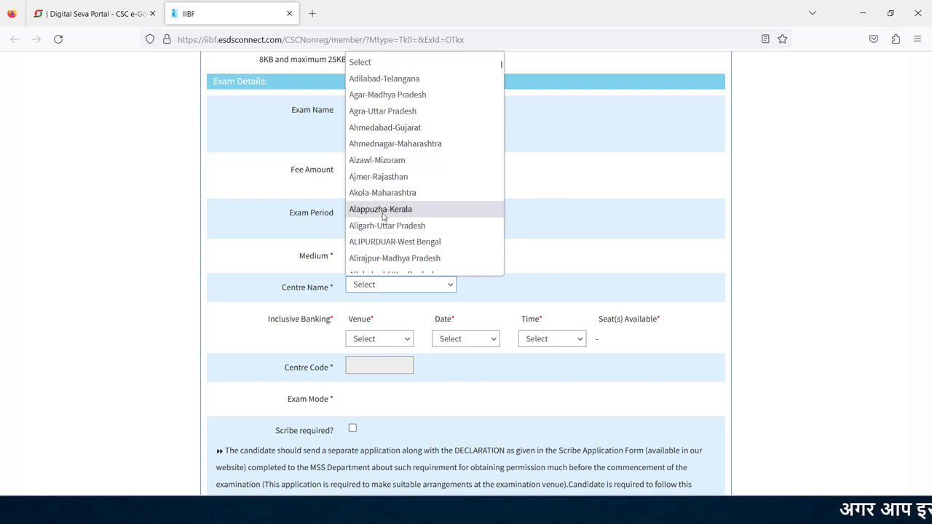
{"action": "type", "text": "sa"}
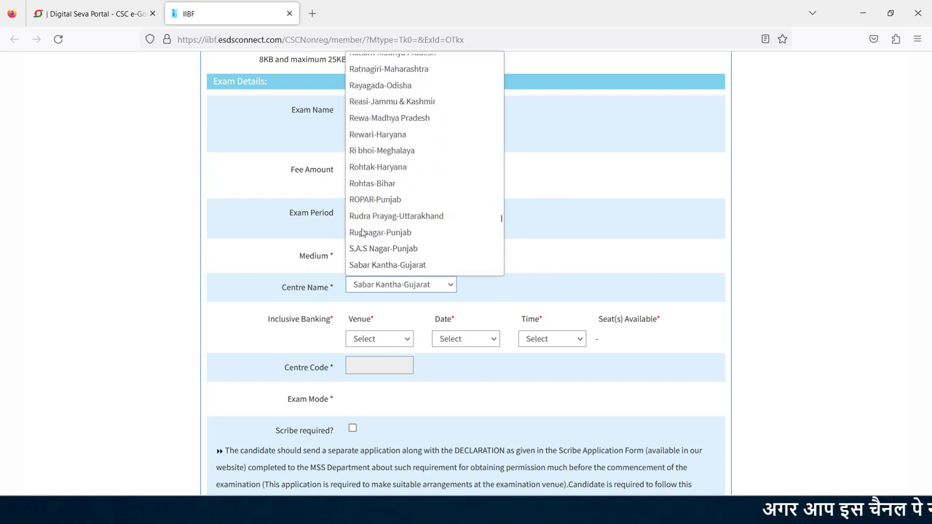
{"action": "key", "text": "Return"}
{"action": "left_click", "coordinate": [393, 329]}
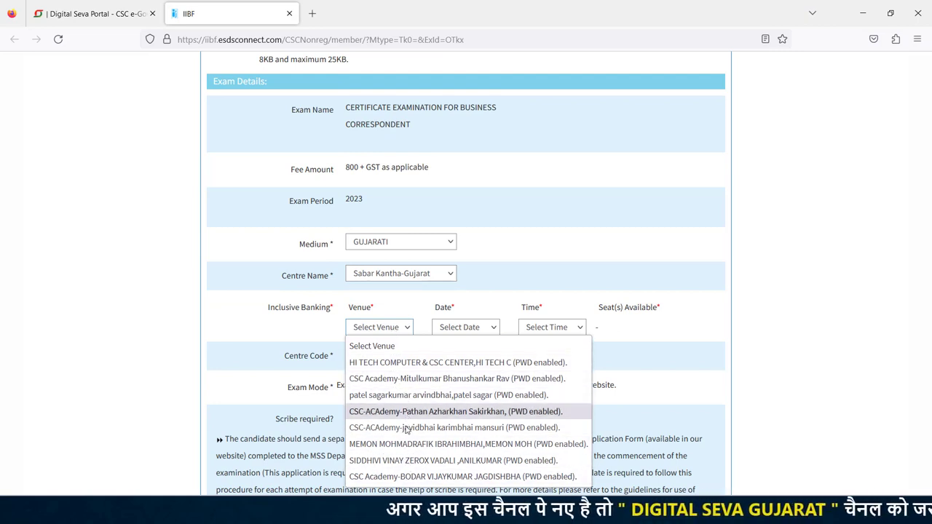
{"action": "left_click", "coordinate": [459, 412]}
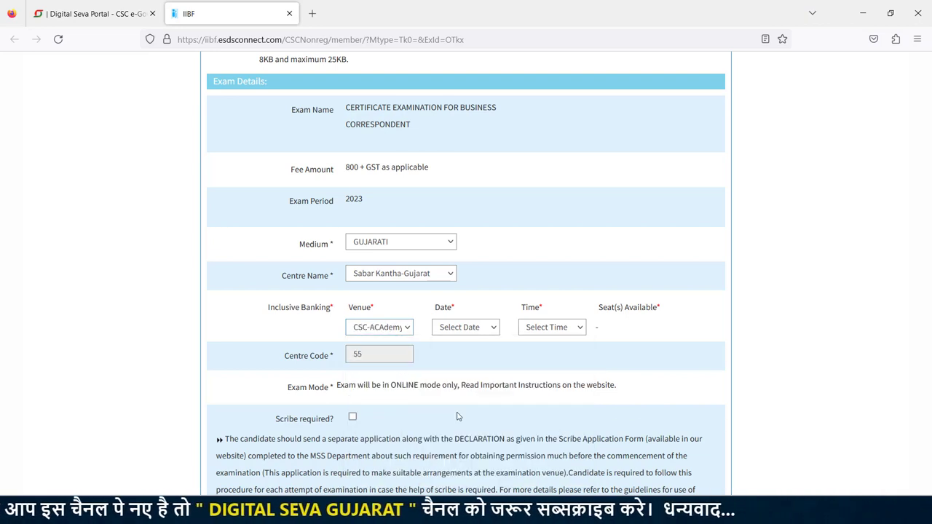
Step: Schedule the exam for 27-07-2023 at 10.00 AM
{"action": "left_click", "coordinate": [481, 328]}
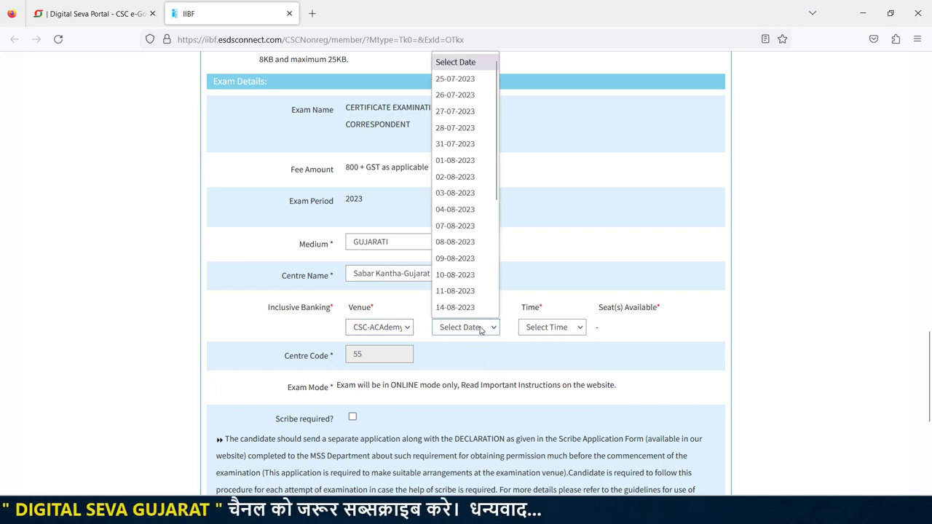
{"action": "left_click_drag", "start_coordinate": [497, 191], "coordinate": [498, 154]}
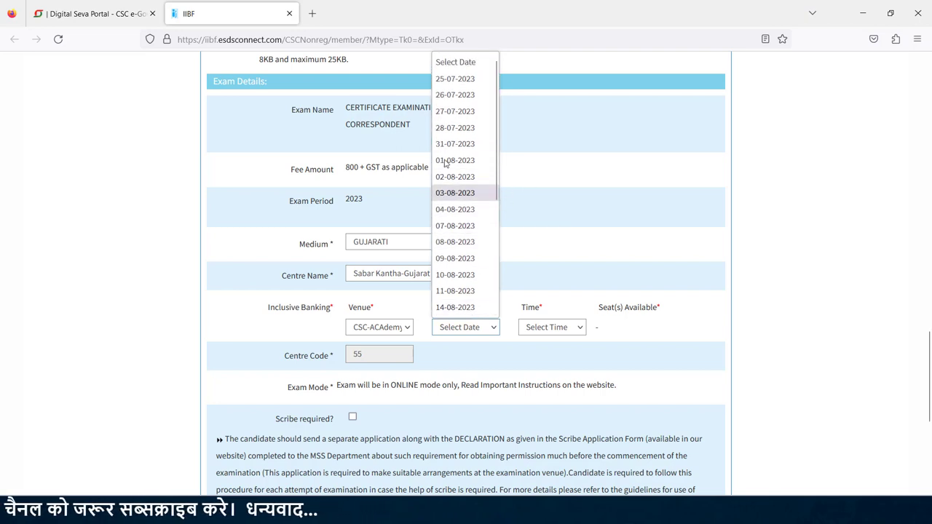
{"action": "left_click", "coordinate": [445, 112]}
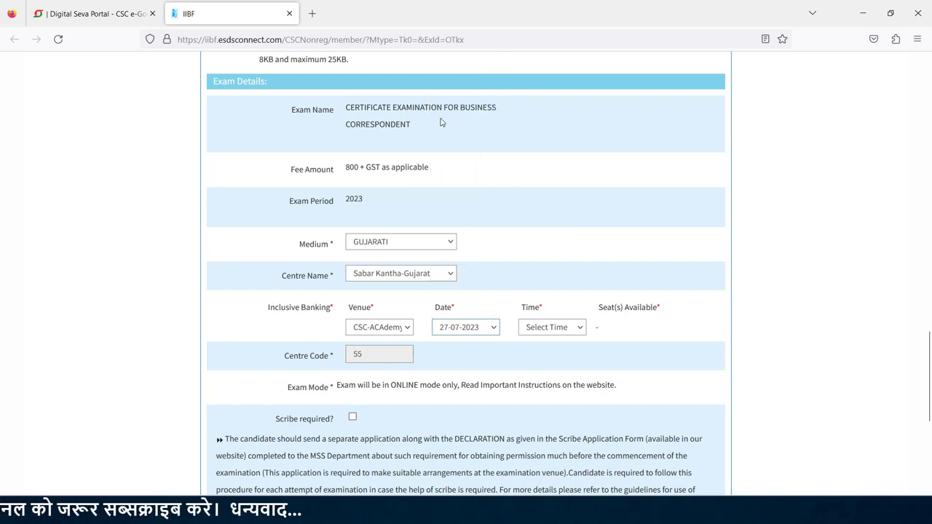
{"action": "left_click", "coordinate": [567, 329]}
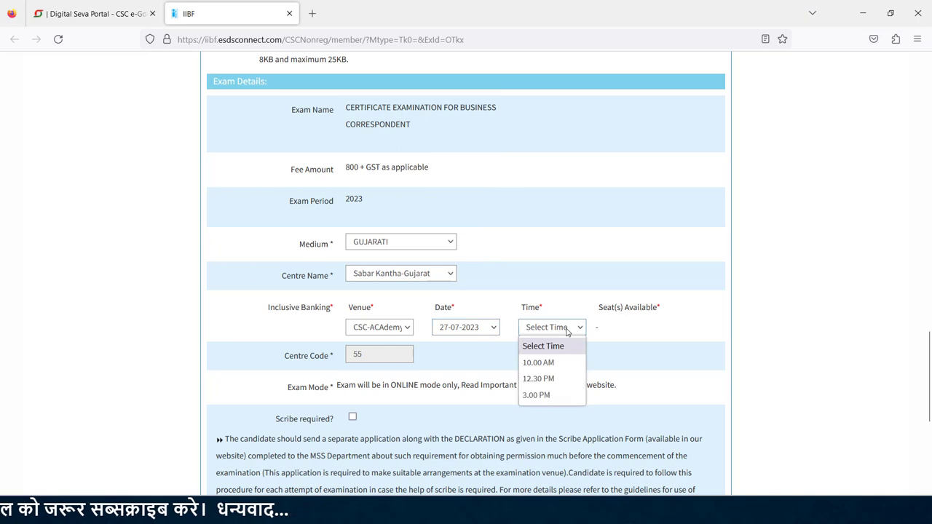
{"action": "left_click", "coordinate": [546, 363]}
Step: Mark the scribe as required in the exam details
{"action": "scroll", "coordinate": [470, 367], "scroll_direction": "down", "scroll_amount": 4}
{"action": "left_click_drag", "start_coordinate": [275, 135], "coordinate": [297, 138]}
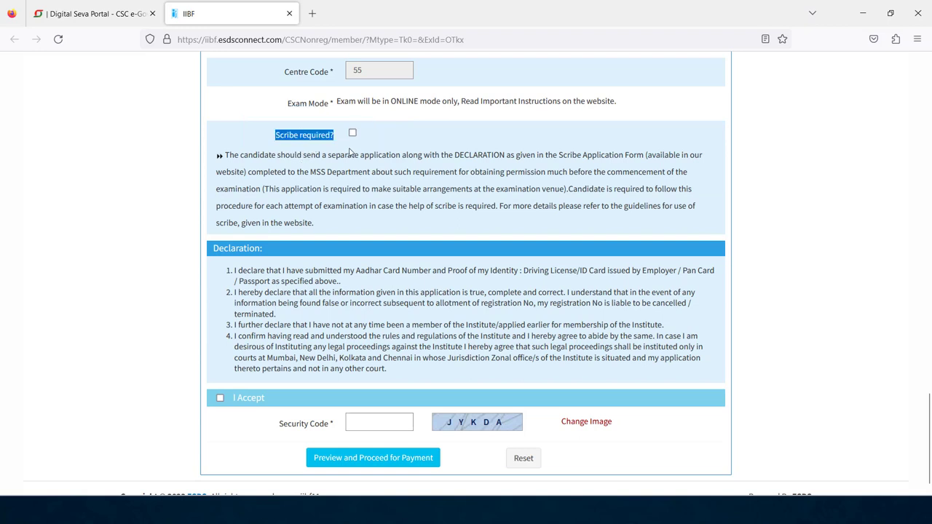
{"action": "left_click", "coordinate": [352, 134]}
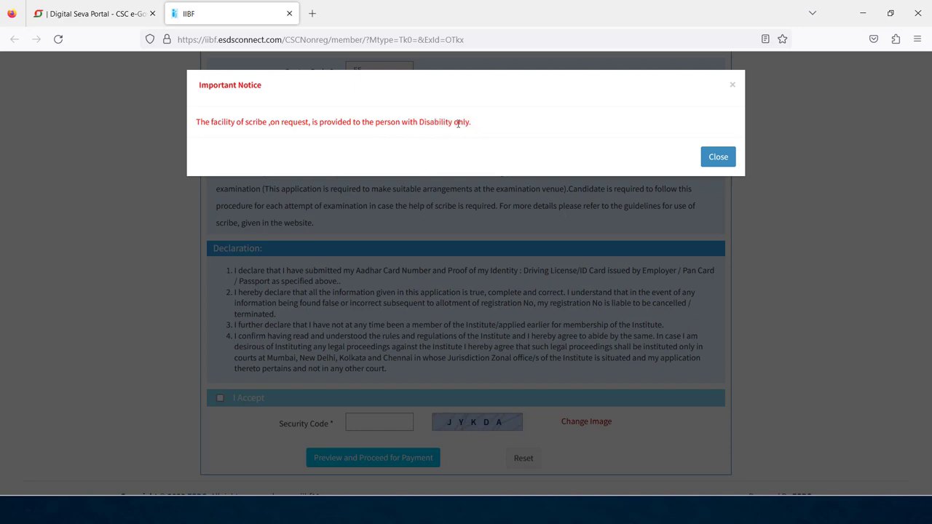
Step: Accept the declaration and enter the security code shown in the captcha image
{"action": "key", "text": "Escape"}
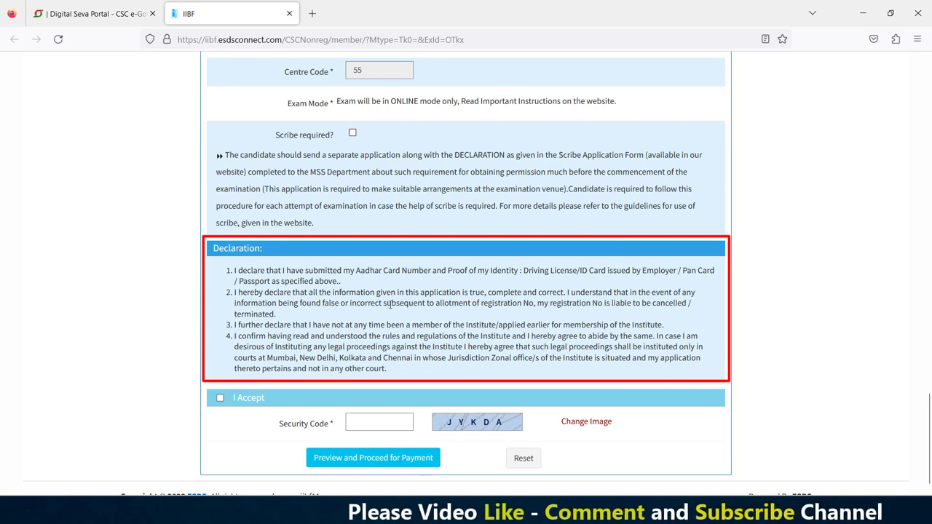
{"action": "left_click", "coordinate": [220, 399]}
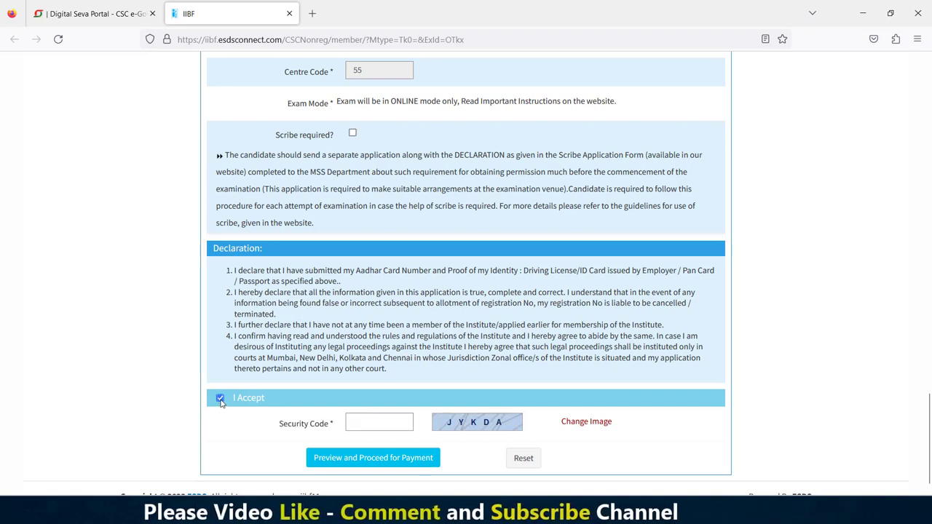
{"action": "left_click", "coordinate": [385, 421]}
{"action": "type", "text": "JYKDA"}
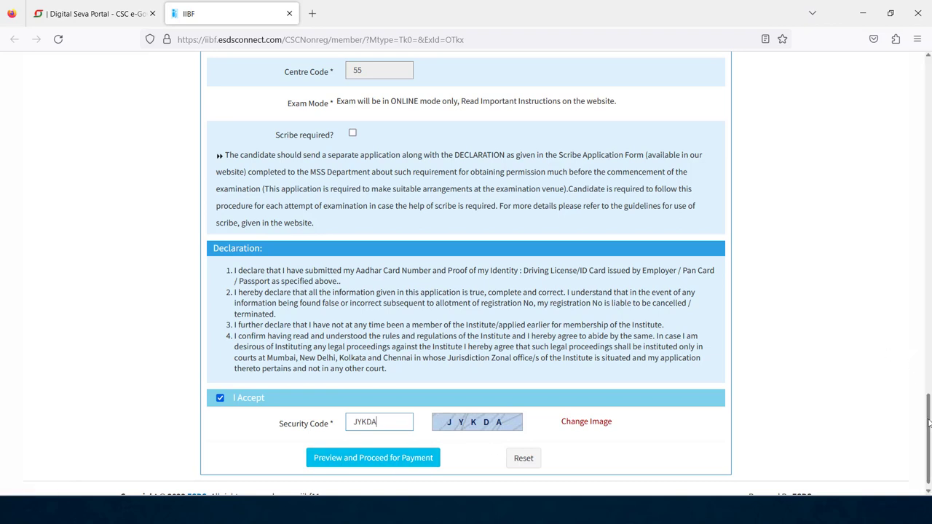
Step: Review the exam details section, including the fee amount, and return to the beginning of the application form
{"action": "left_click_drag", "start_coordinate": [928, 422], "coordinate": [922, 357]}
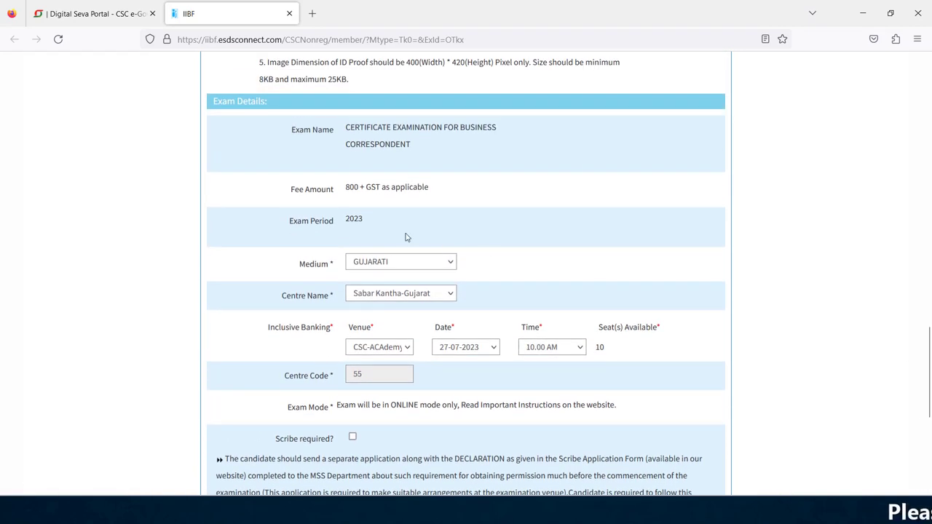
{"action": "left_click", "coordinate": [444, 193]}
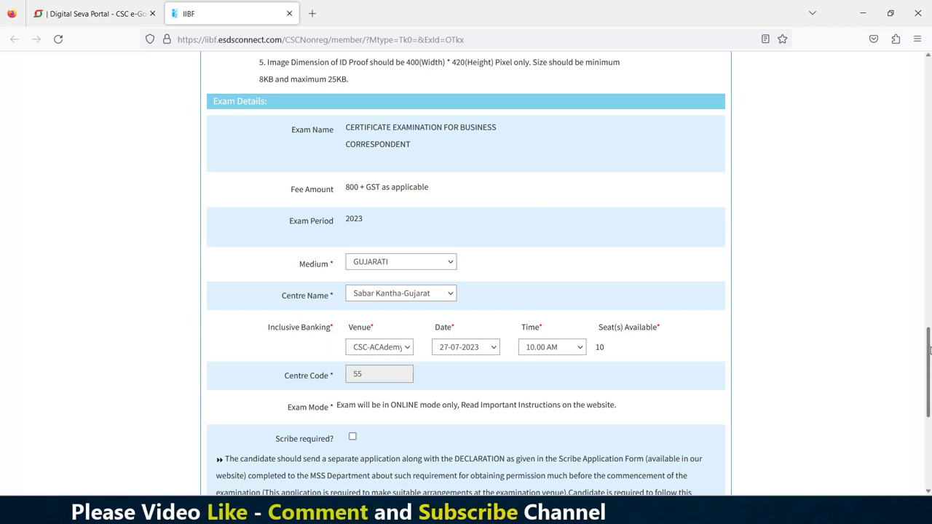
{"action": "left_click_drag", "start_coordinate": [928, 350], "coordinate": [920, 73]}
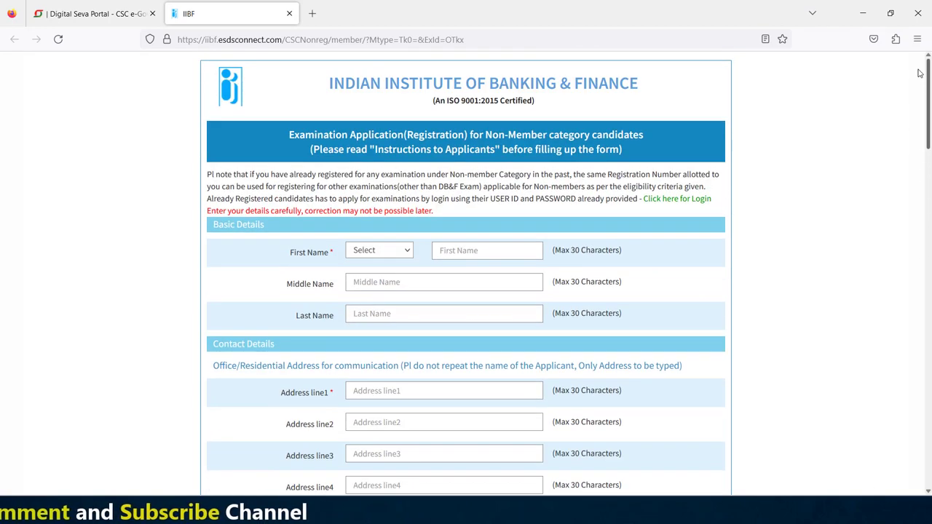